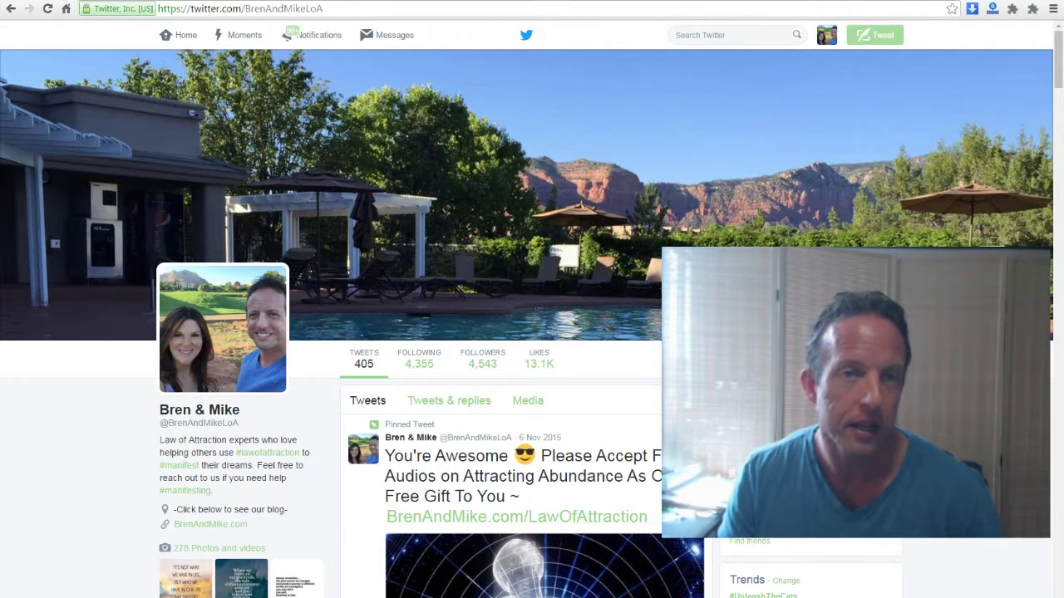
Step: Switch to TweetDeck, display the connected Twitter accounts and bring the Messages column into view
left_click(66, 1)
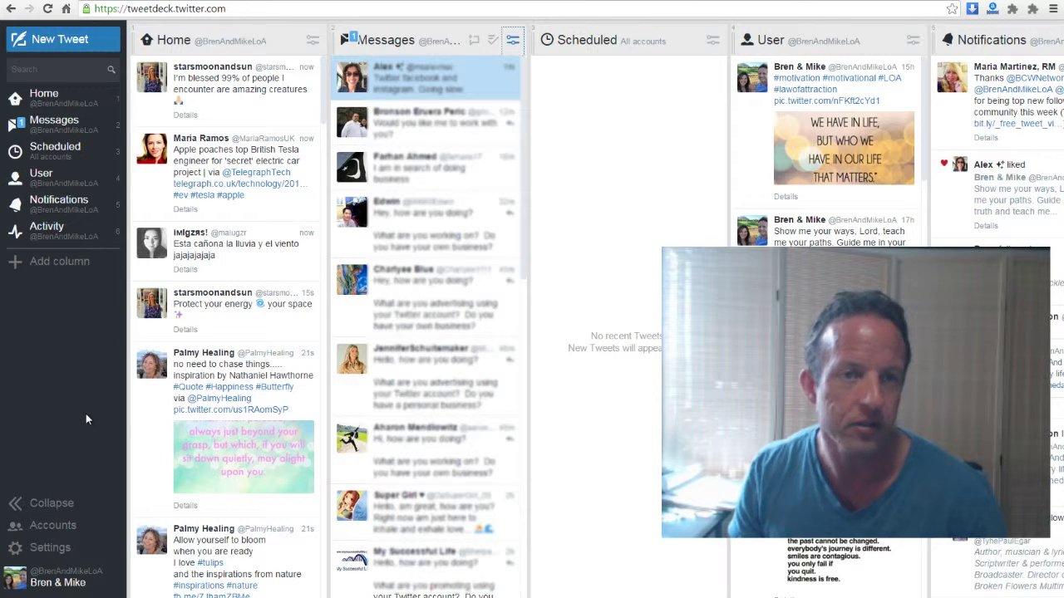
left_click(53, 526)
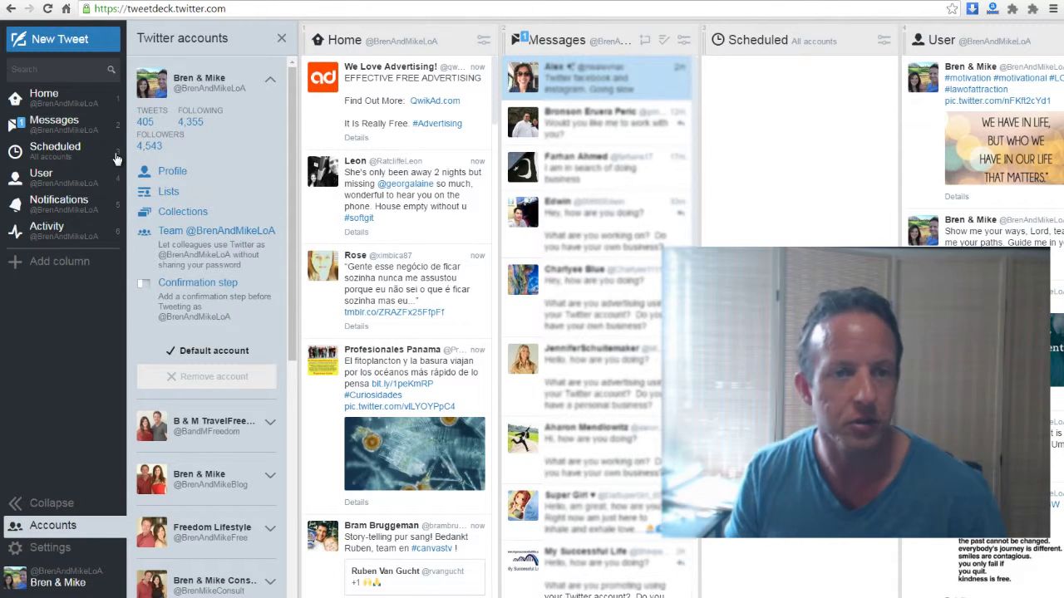
left_click(55, 123)
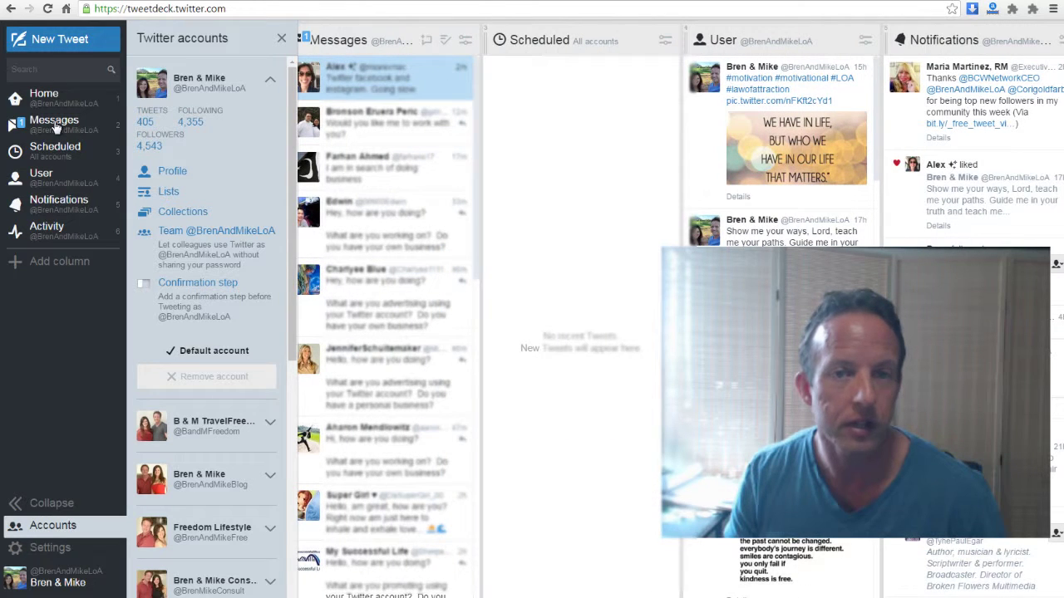
Step: Compose a new tweet reading "Learn how to sell big ticket items" with the suggested hashtag #affiliatemarketing
left_click(55, 42)
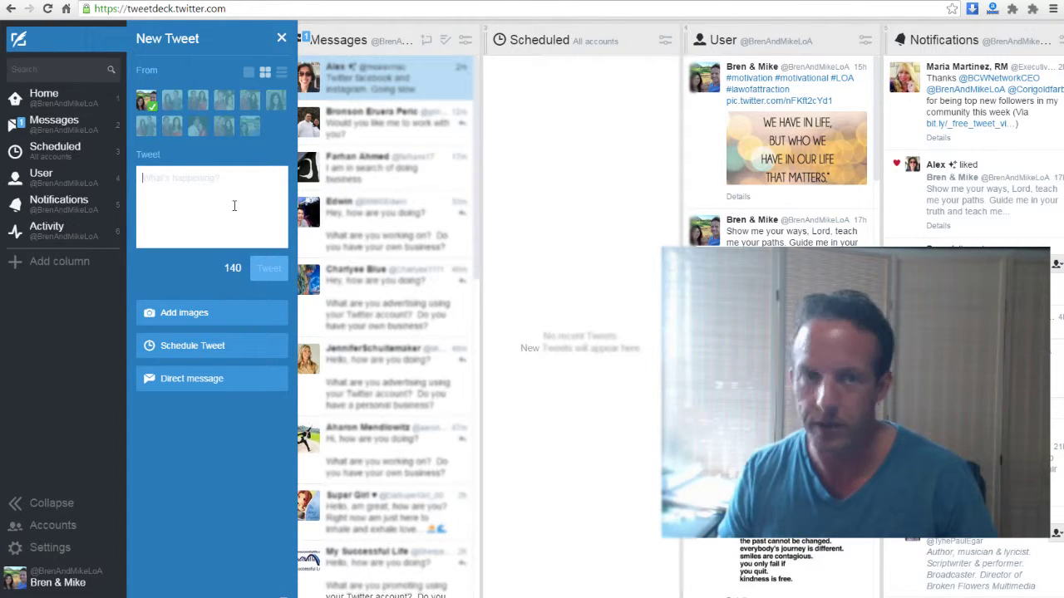
type("Learn how to")
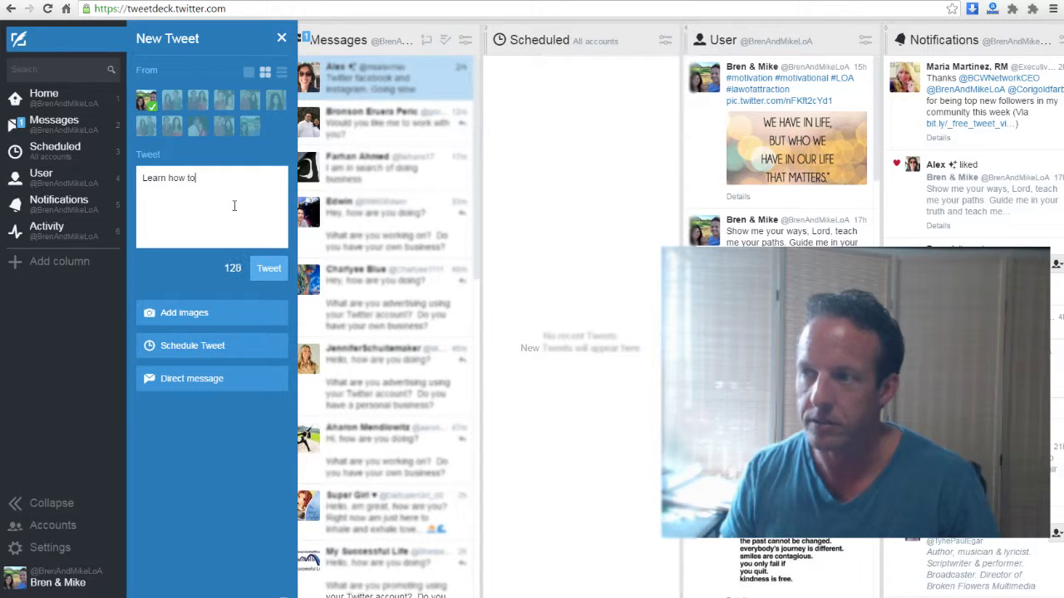
type(" sell big tic")
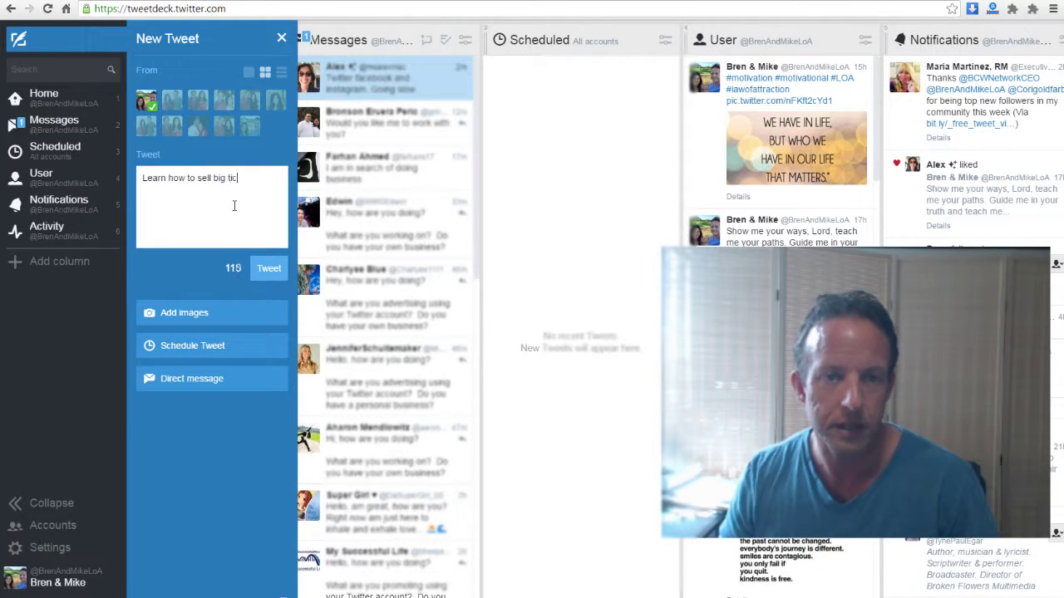
type("ket items")
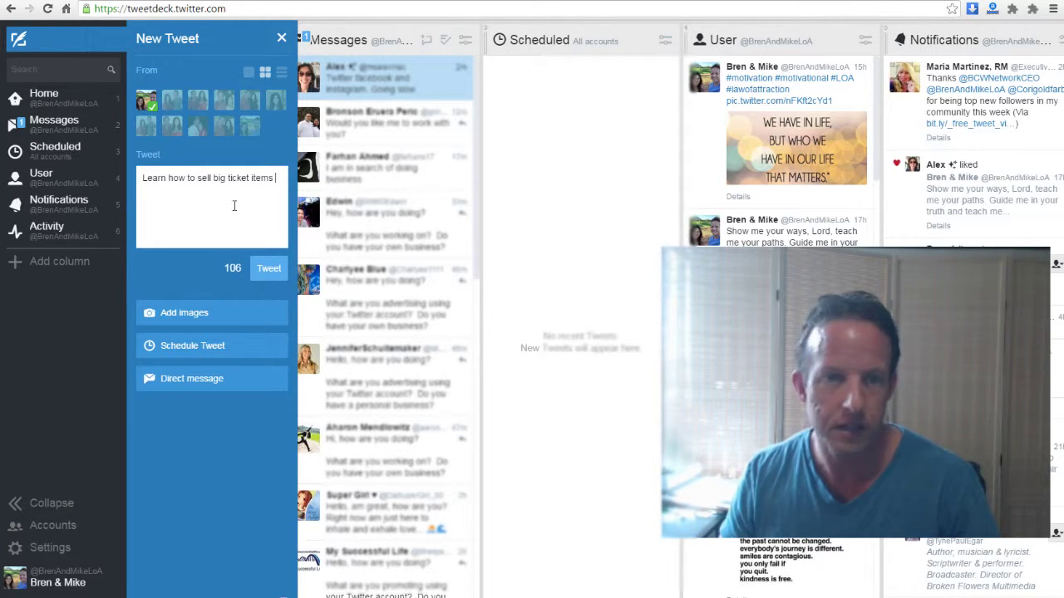
type(" #")
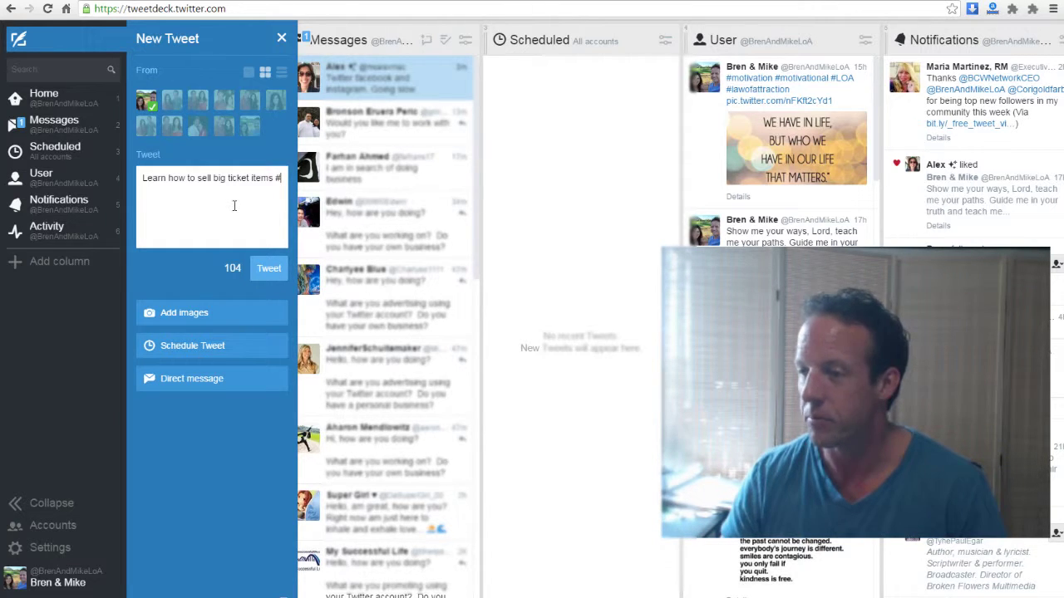
type("affiliate")
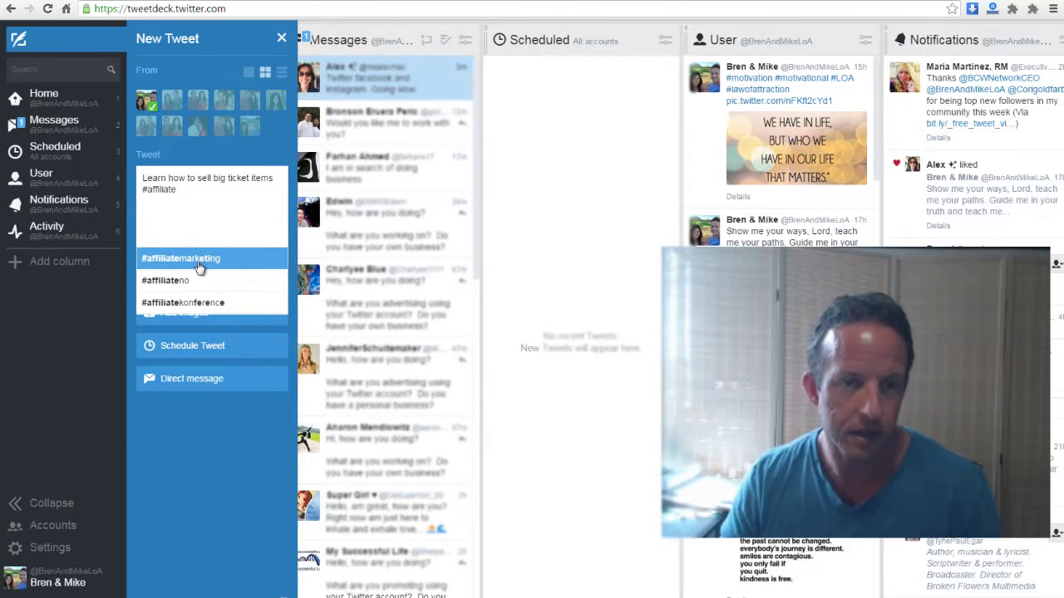
left_click(198, 262)
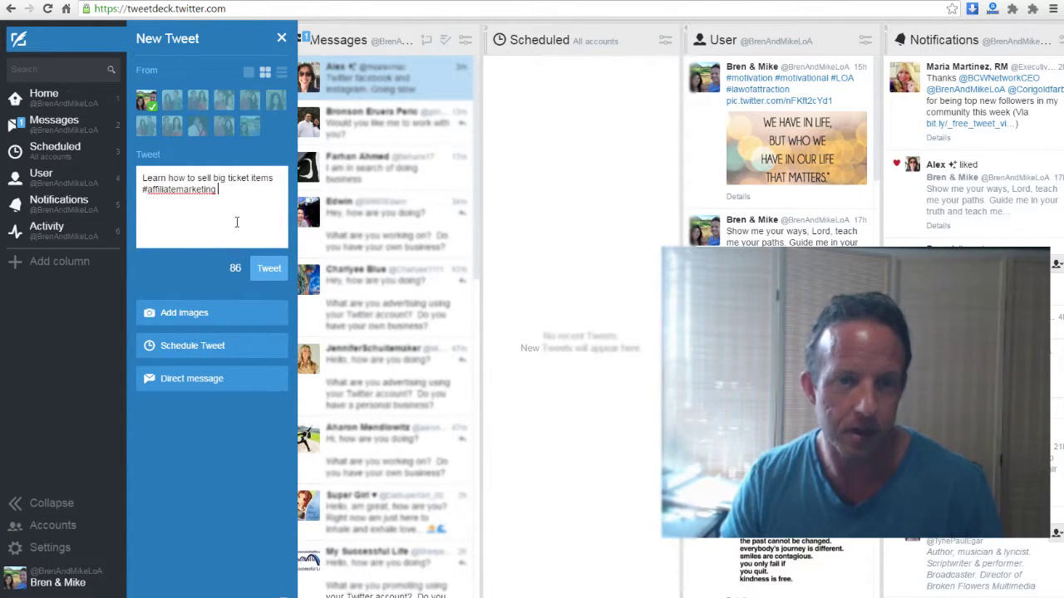
type("#affiliat")
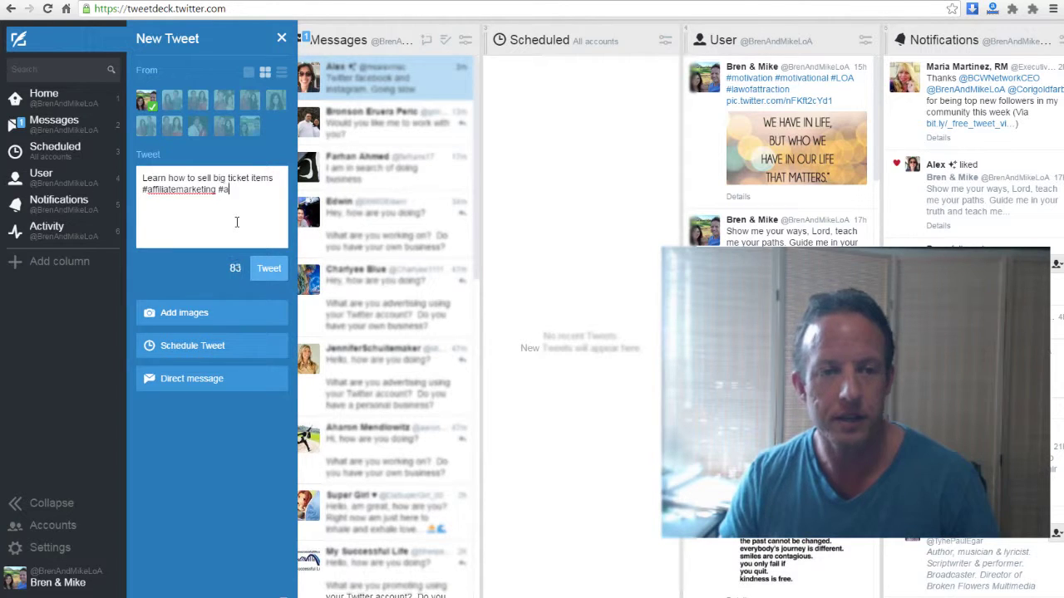
key("BackSpace")
key("BackSpace")
key("BackSpace")
key("BackSpace")
key("BackSpace")
key("BackSpace")
key("BackSpace")
key("BackSpace")
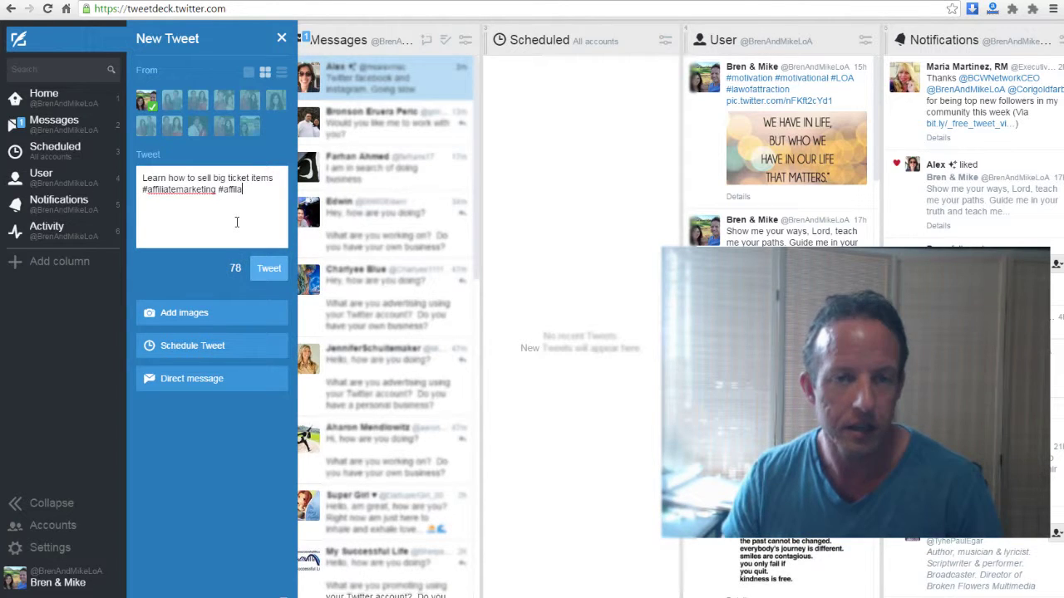
type("make")
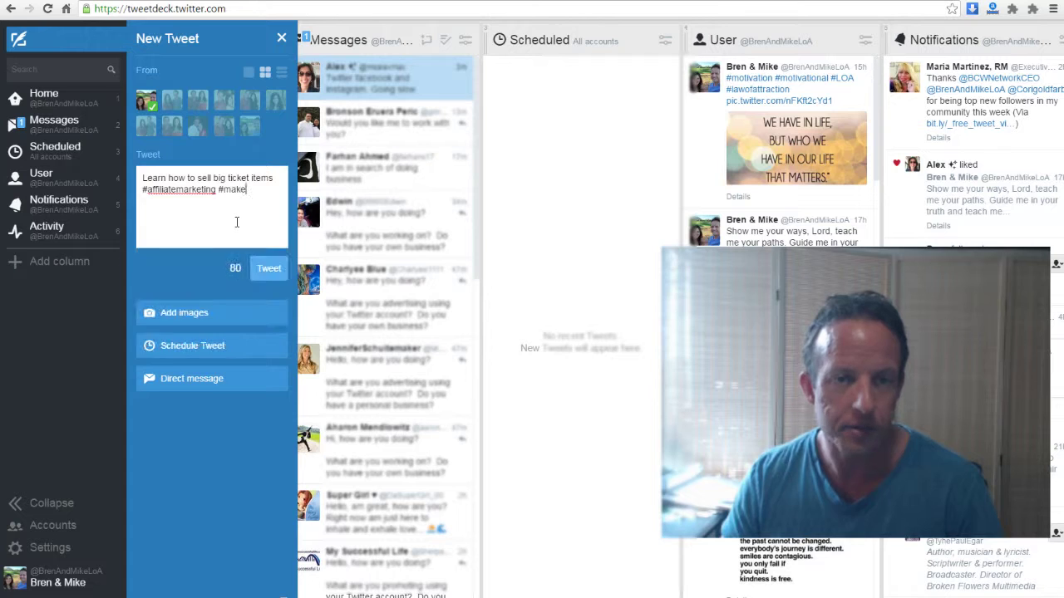
type("moneyonline")
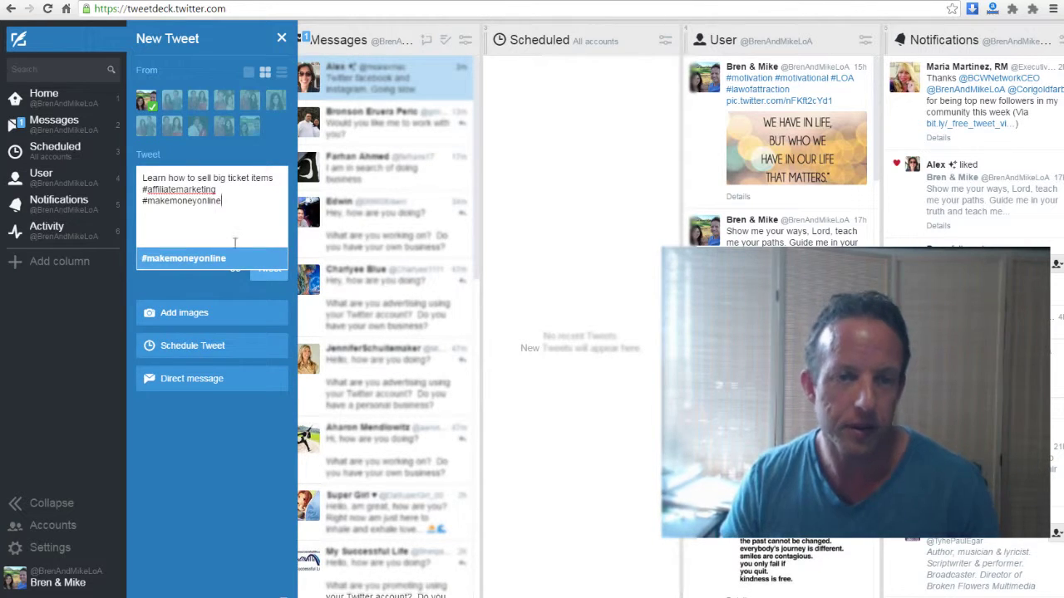
left_click(224, 259)
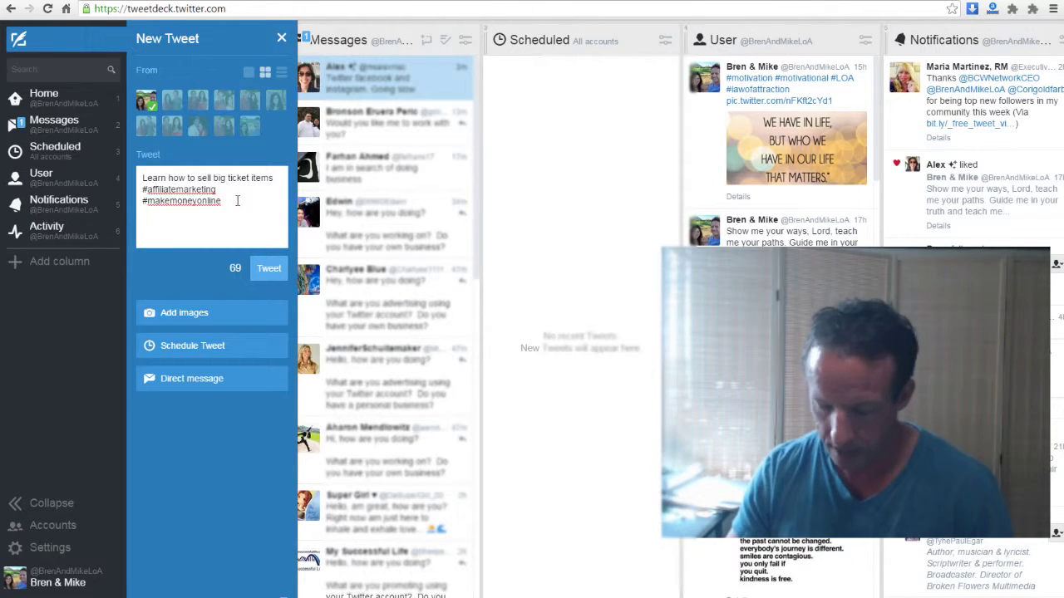
type("http://www.brenandmike.com/sell-big-ticket-items-product-value-ladder/")
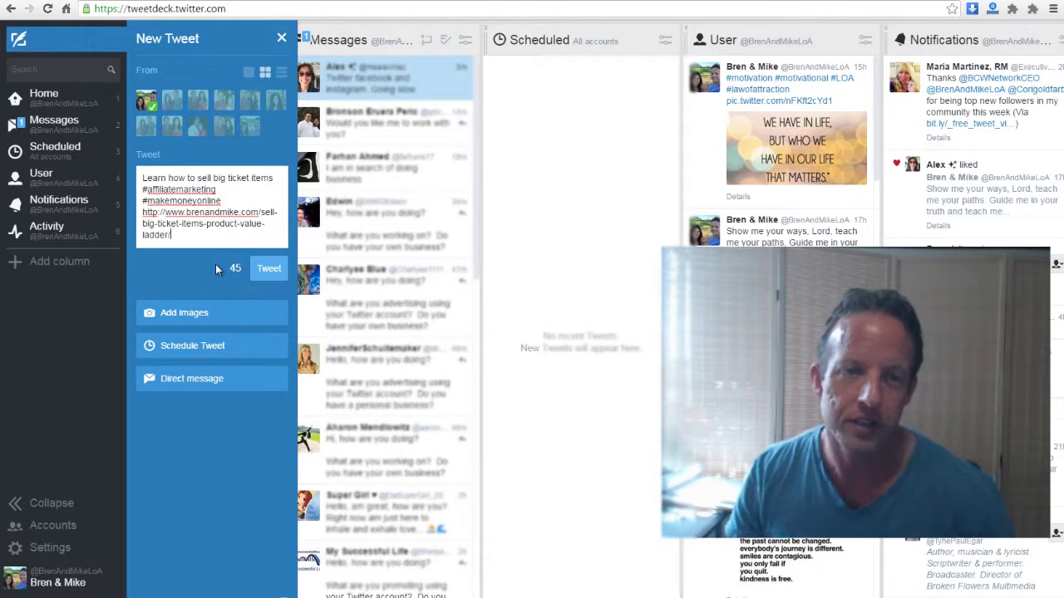
Step: Attach the PNG "How to Sell Big Ticket Items Using a Product Value Ladder - featured item", the author-named version numbered 2, to the tweet
left_click(186, 314)
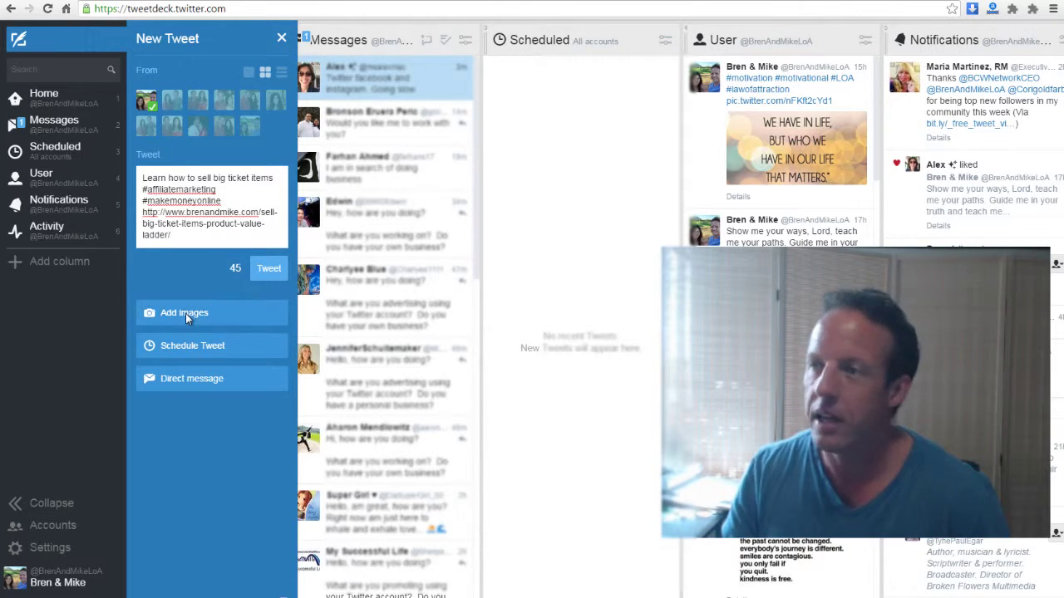
left_click(201, 312)
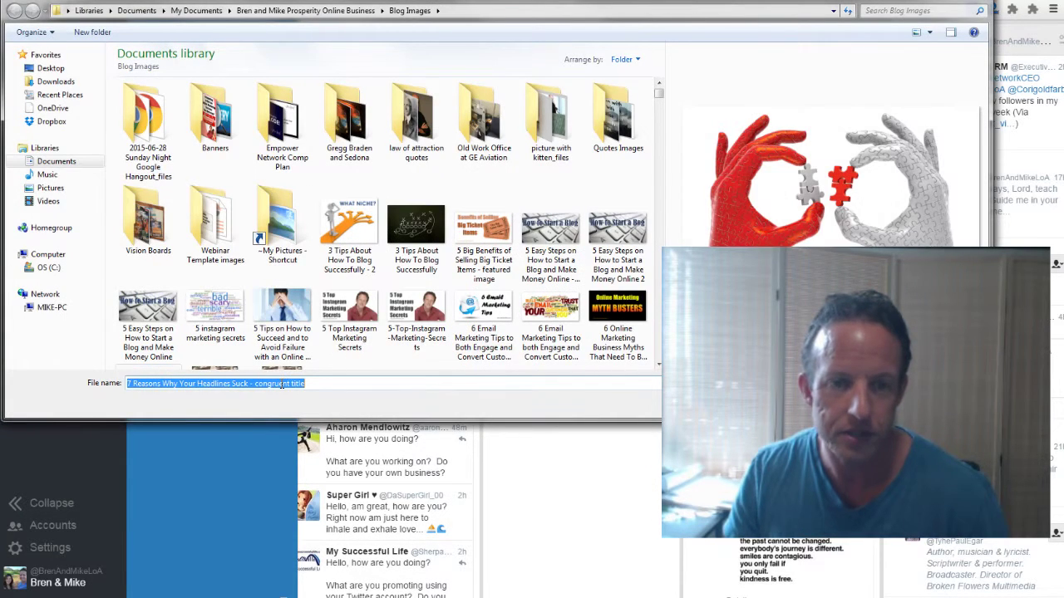
type("h")
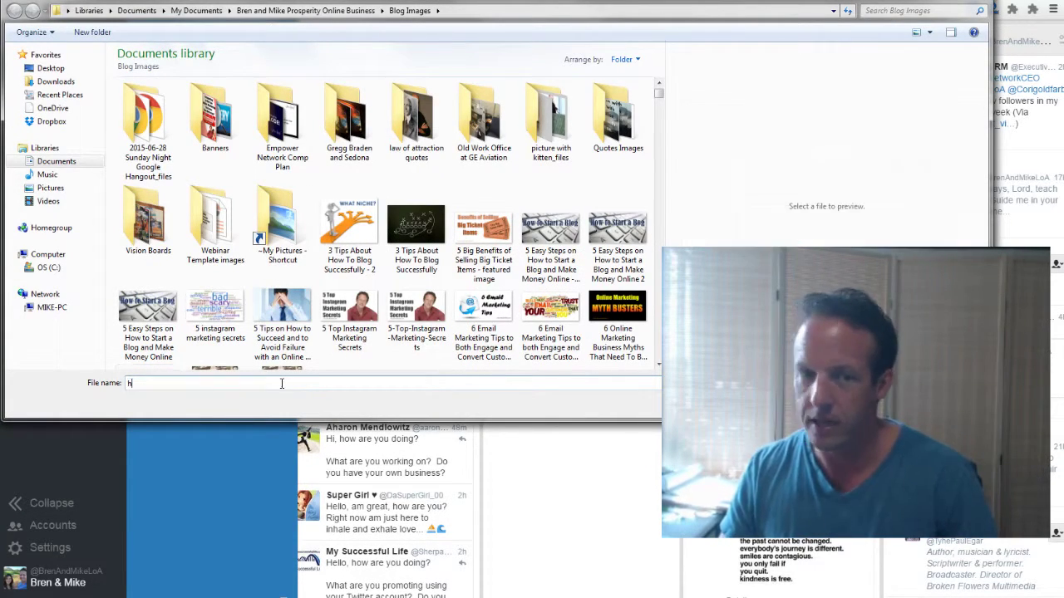
type("ow to sell")
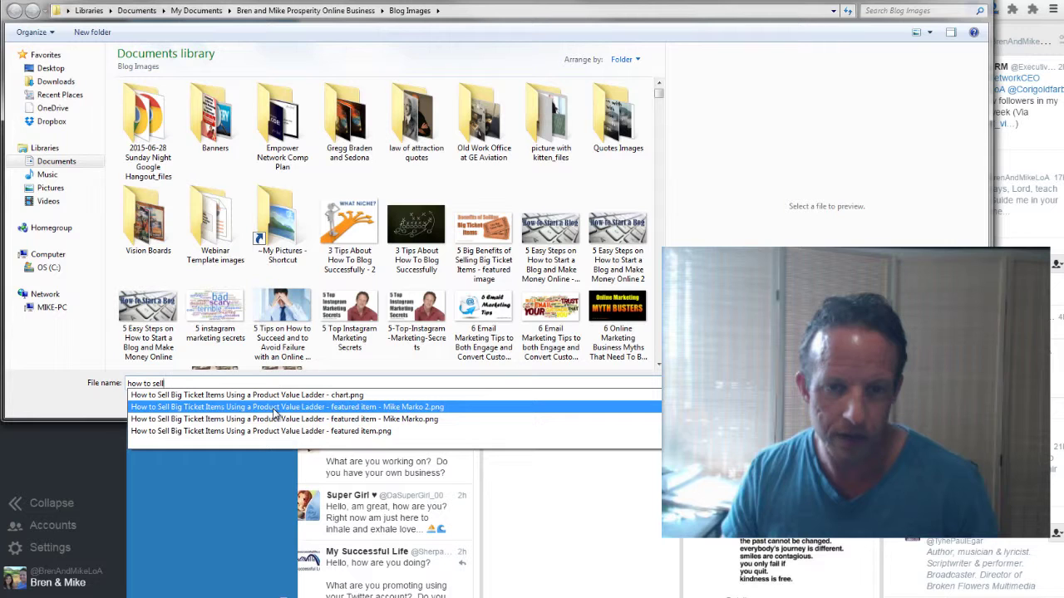
left_click(274, 411)
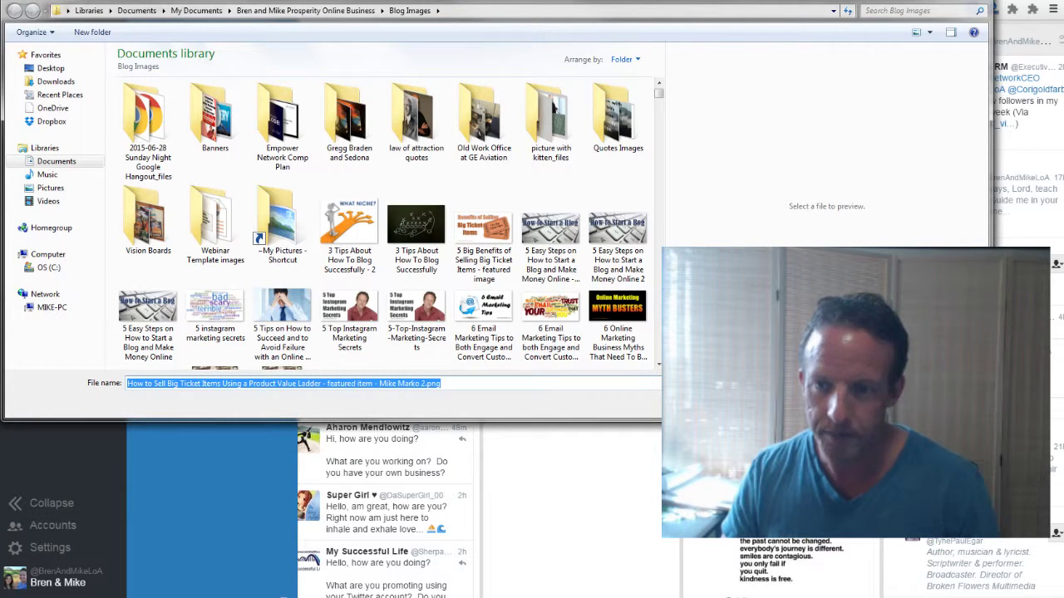
key("Return")
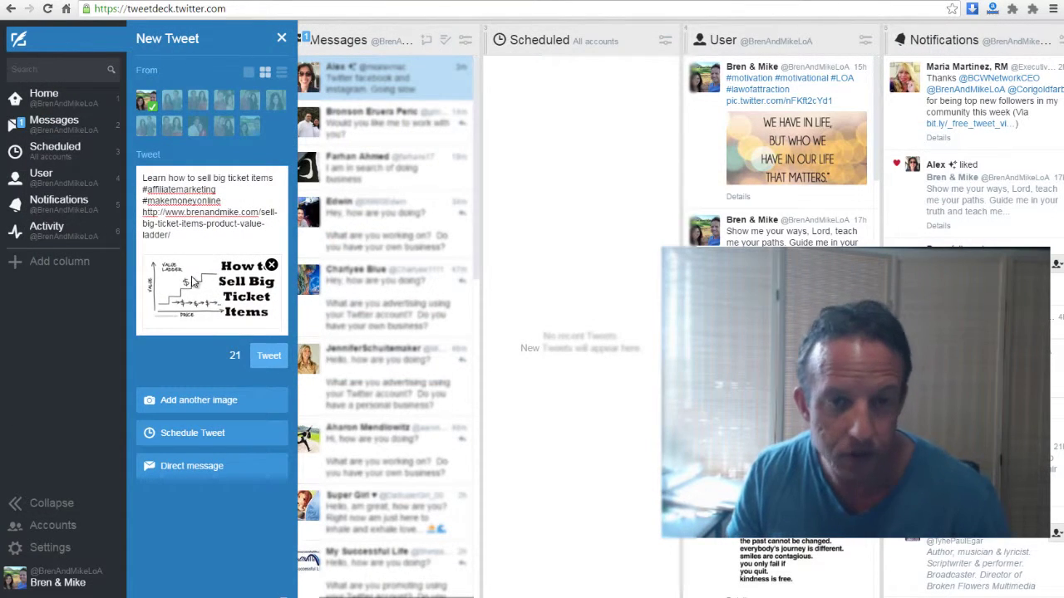
Step: Set the tweet's scheduled sending time to 11:24am on 20 Apr 2016
left_click(200, 434)
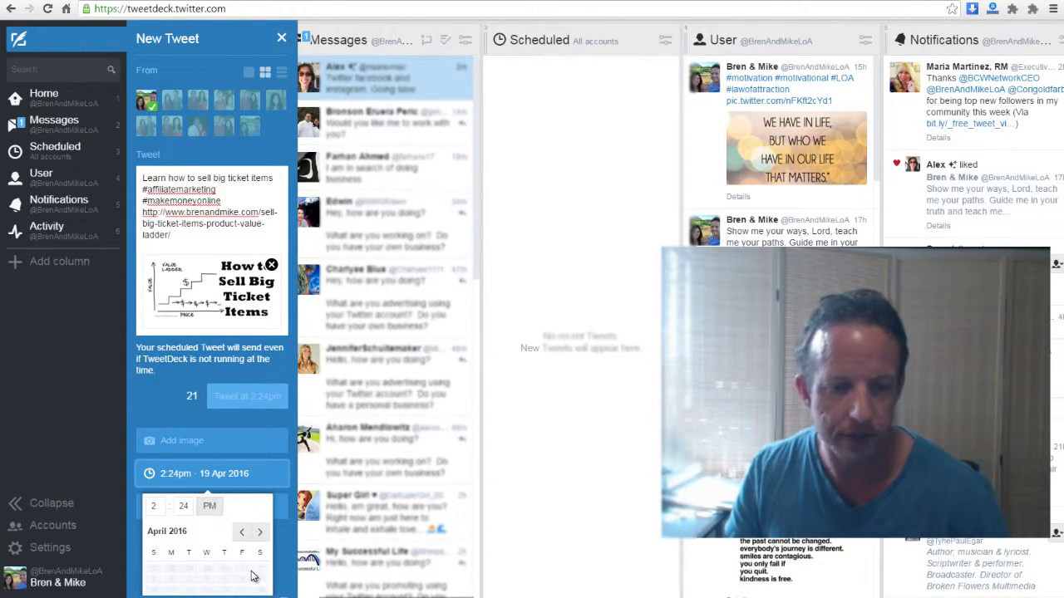
scroll(212, 533, "down", 1)
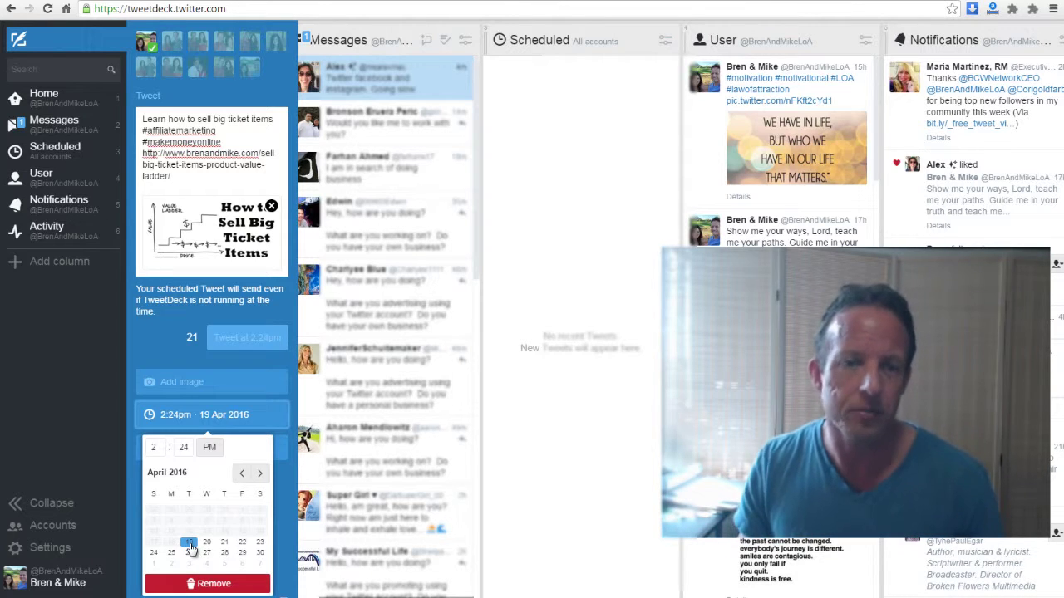
left_click(205, 545)
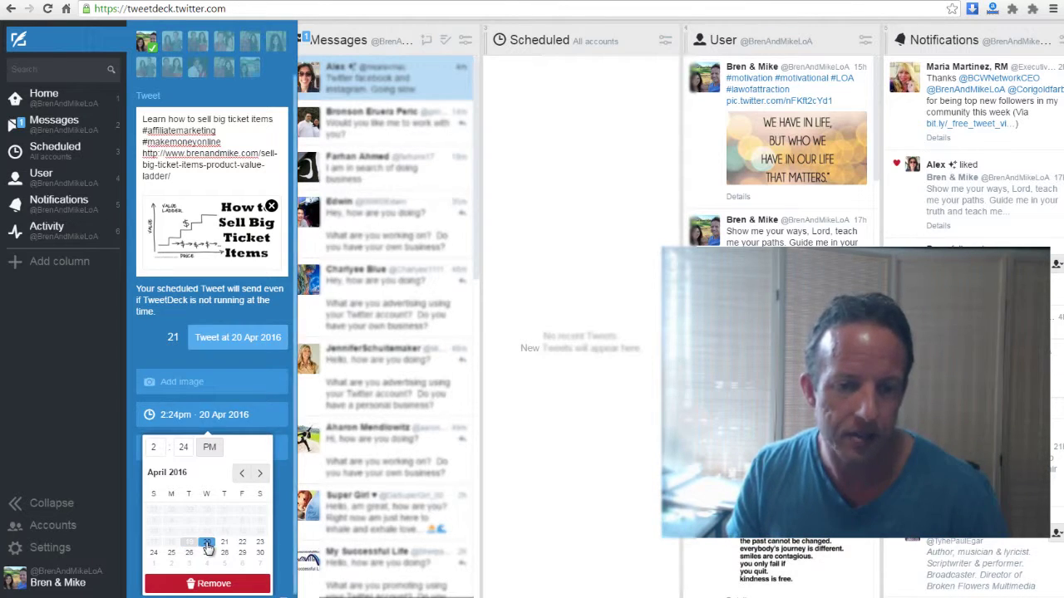
left_click(152, 447)
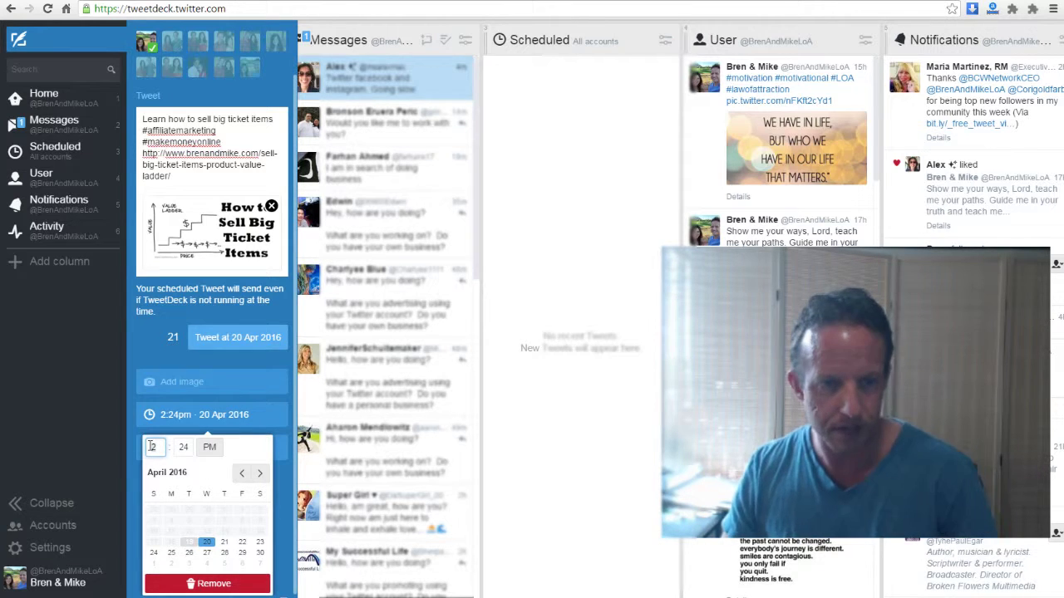
type("11")
left_click(210, 447)
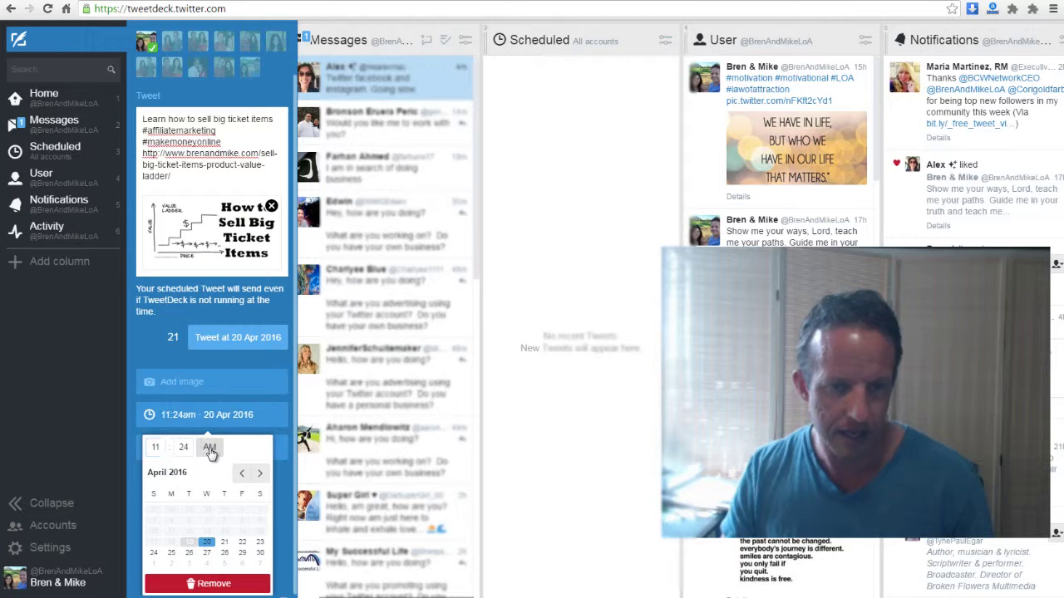
left_click(282, 530)
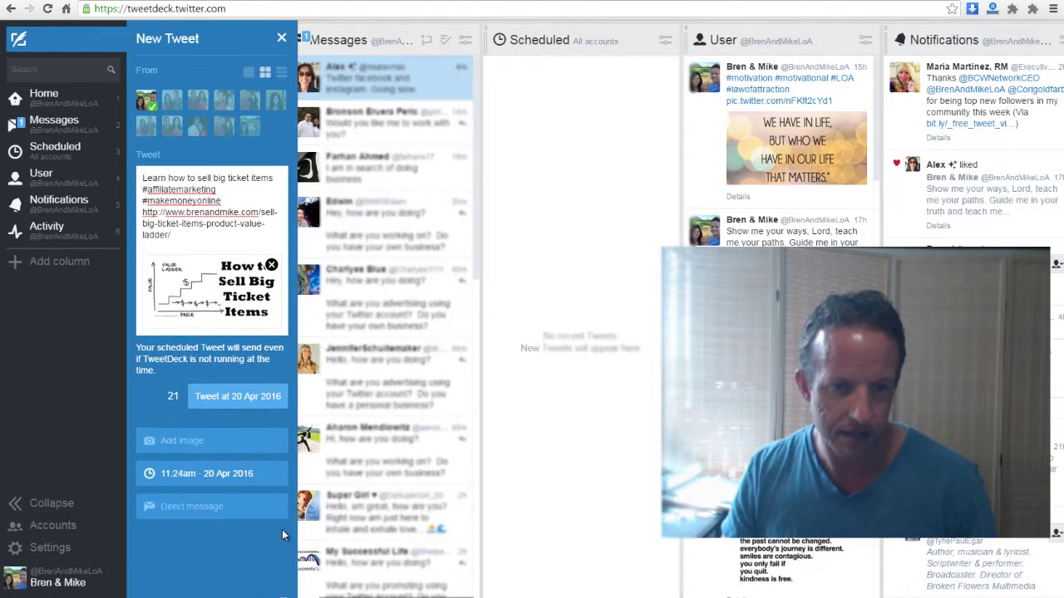
Step: Replace the default sender with the second, third, fifth and ninth accounts, and submit the scheduled tweet
left_click(148, 103)
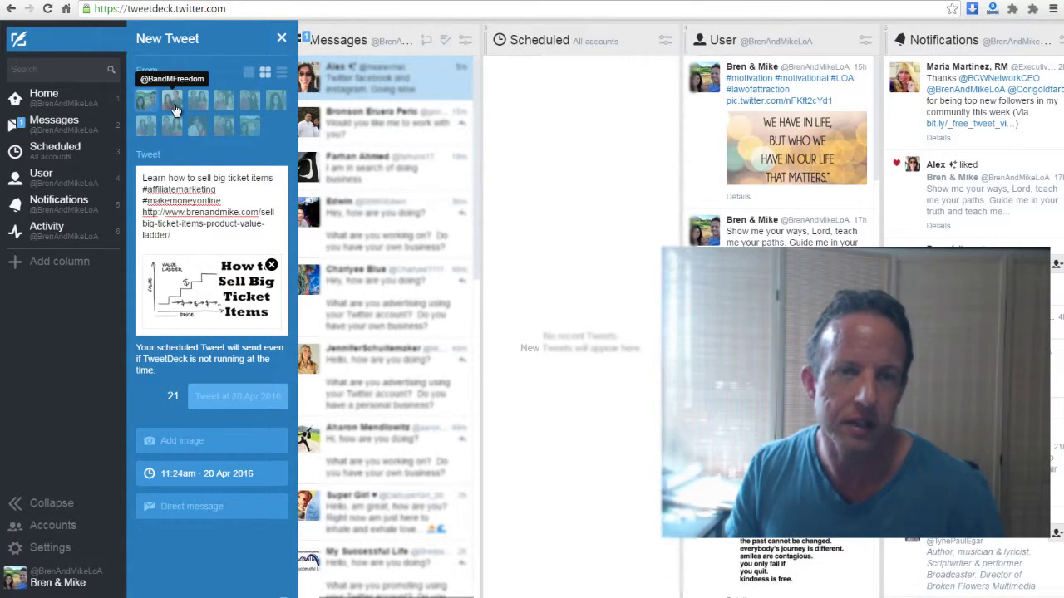
left_click(174, 103)
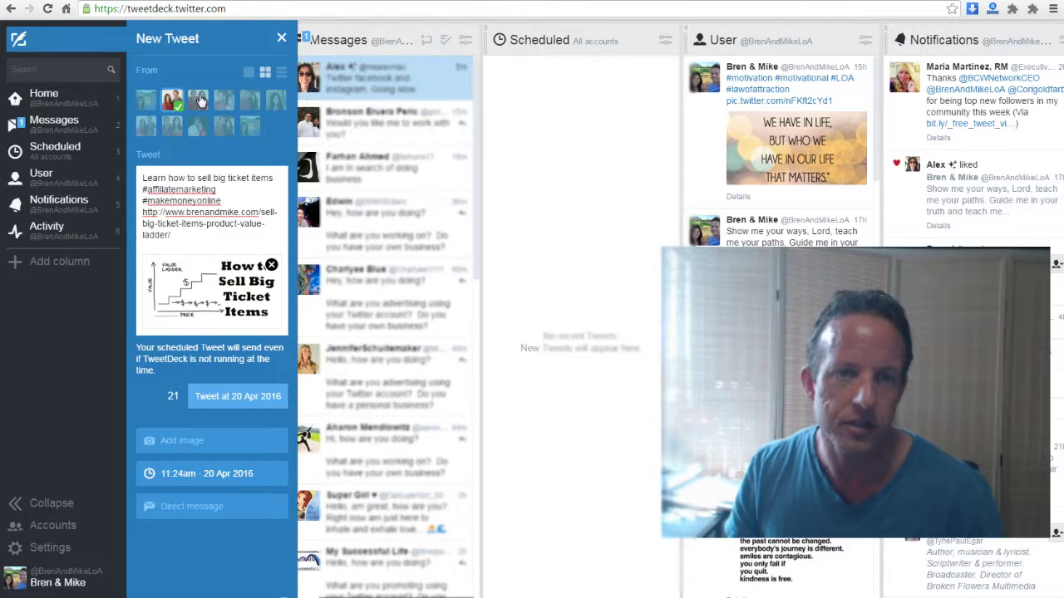
left_click(200, 100)
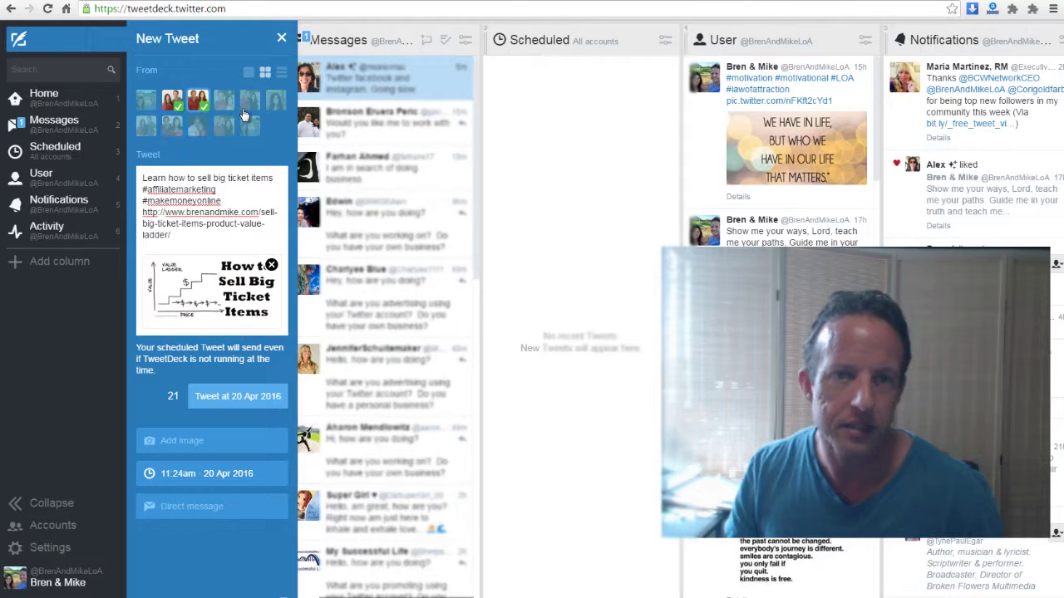
left_click(247, 106)
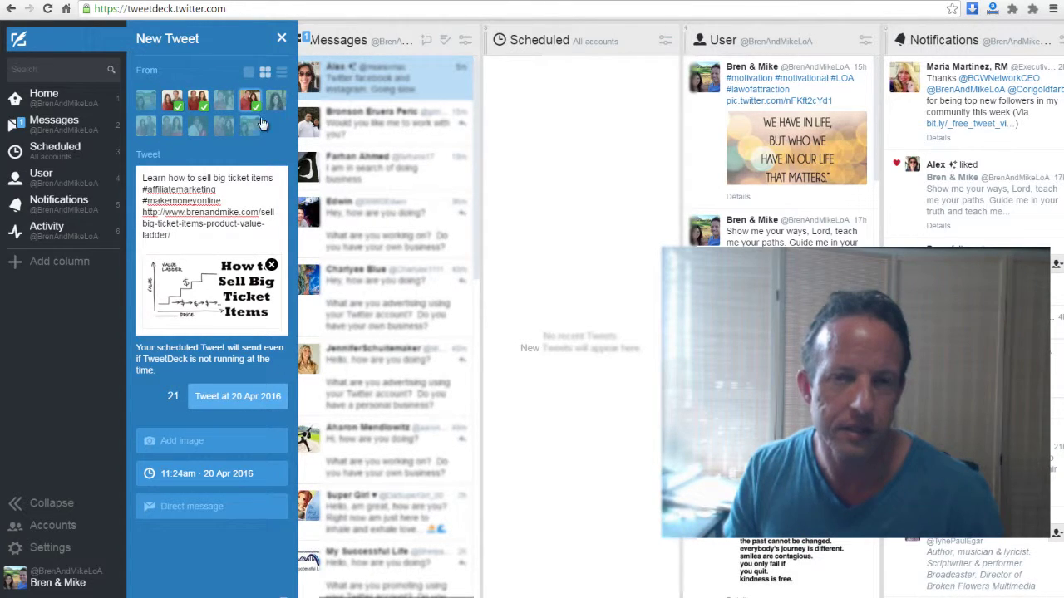
left_click(199, 129)
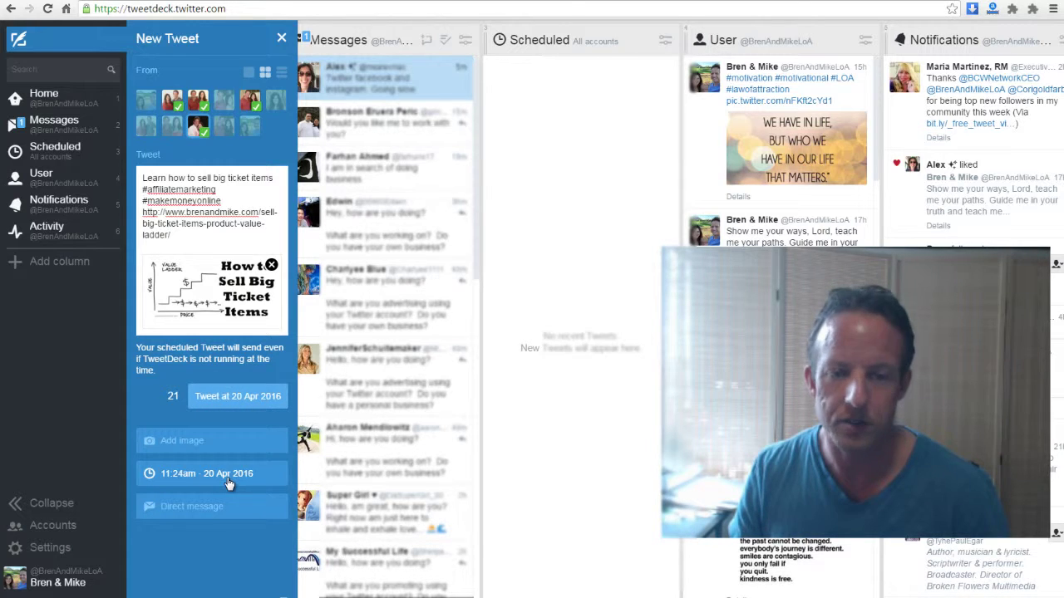
left_click(230, 404)
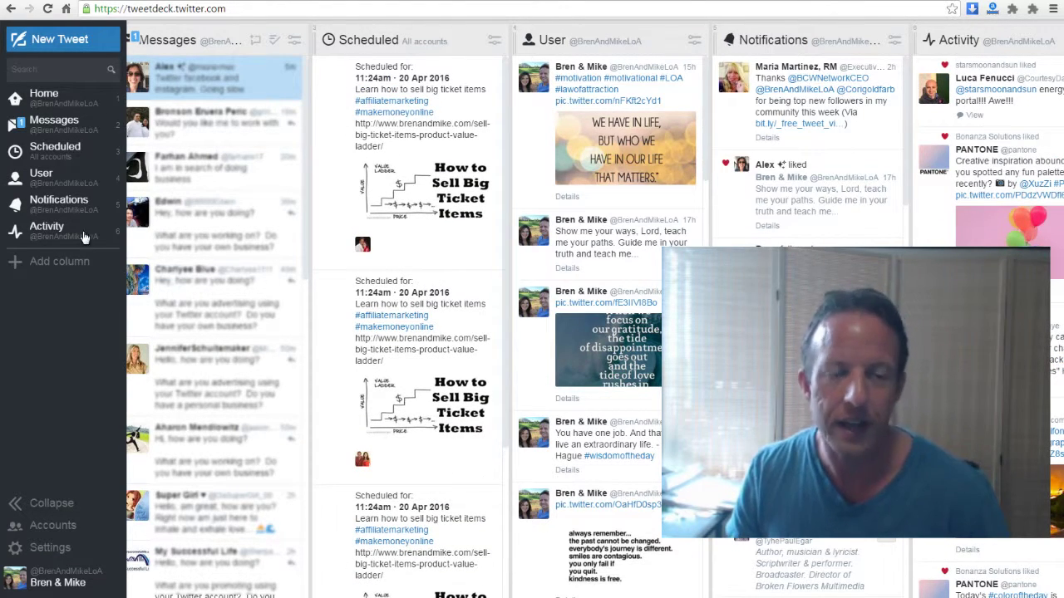
Step: Open a new blank tweet for composing
left_click(58, 44)
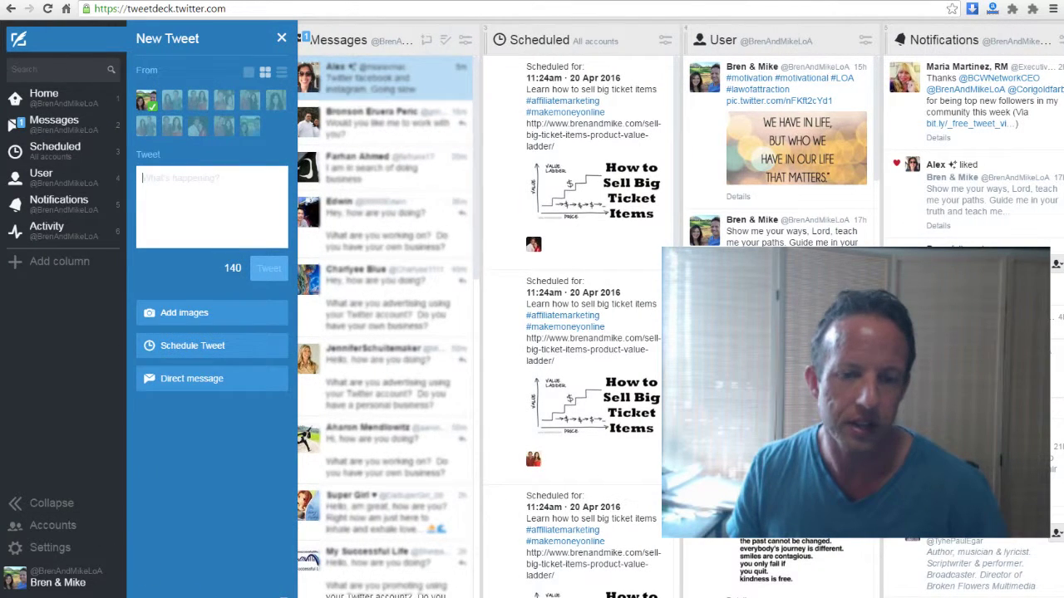